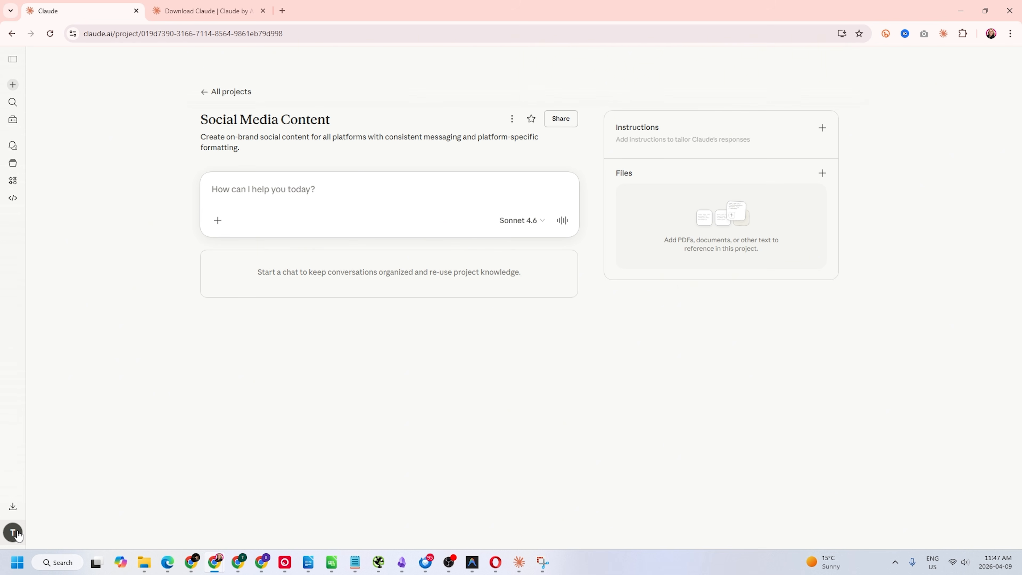
Switch on 'Generate memory from chat history' in Capabilities settings, then return to the Social Media Content project
click(18, 535)
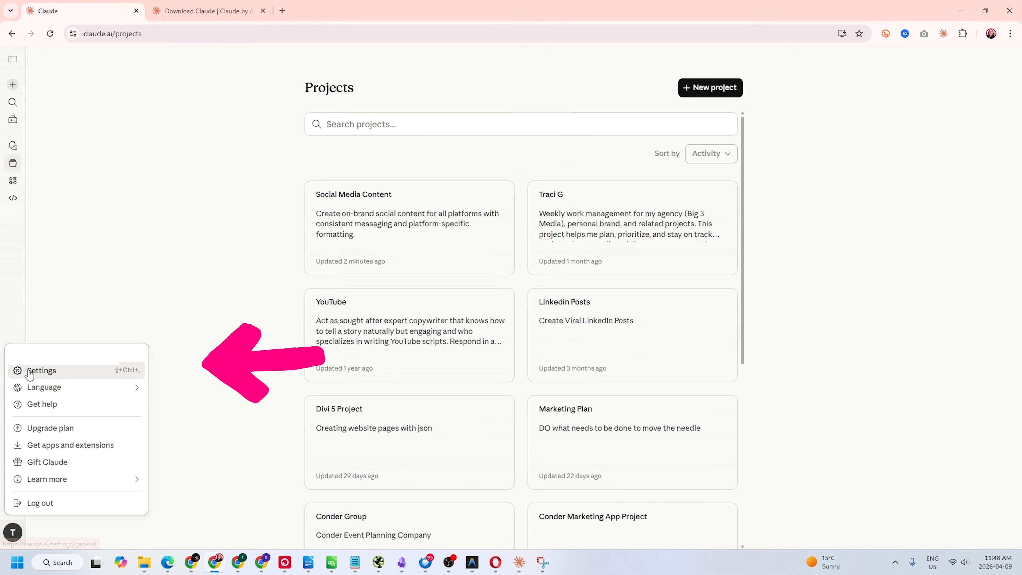
click(41, 367)
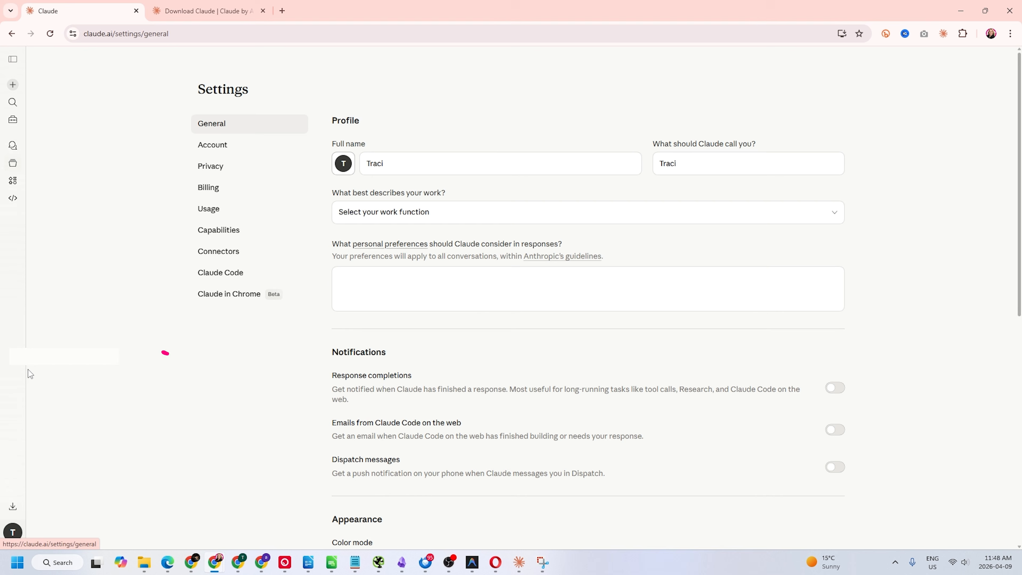
click(208, 229)
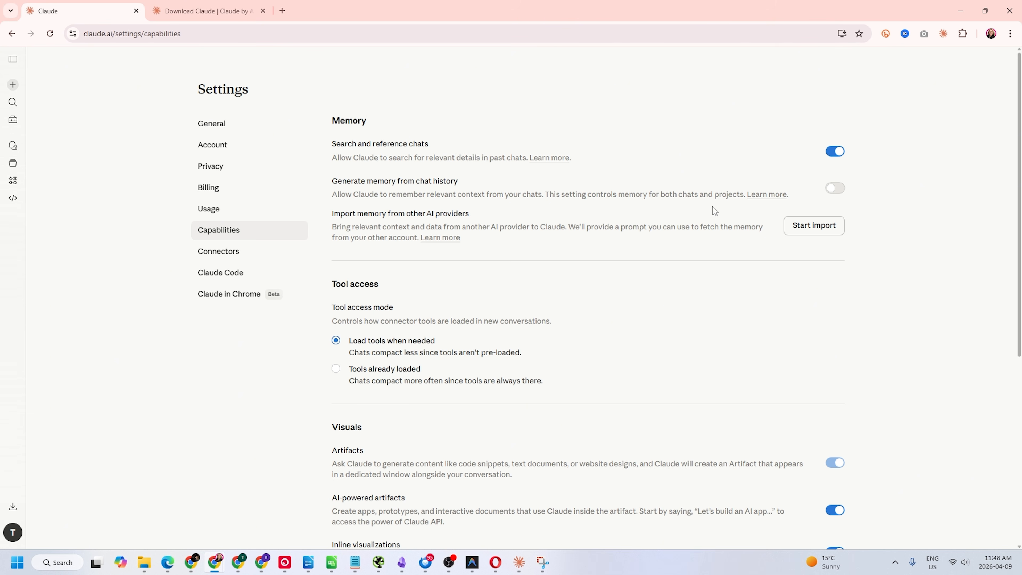
click(836, 189)
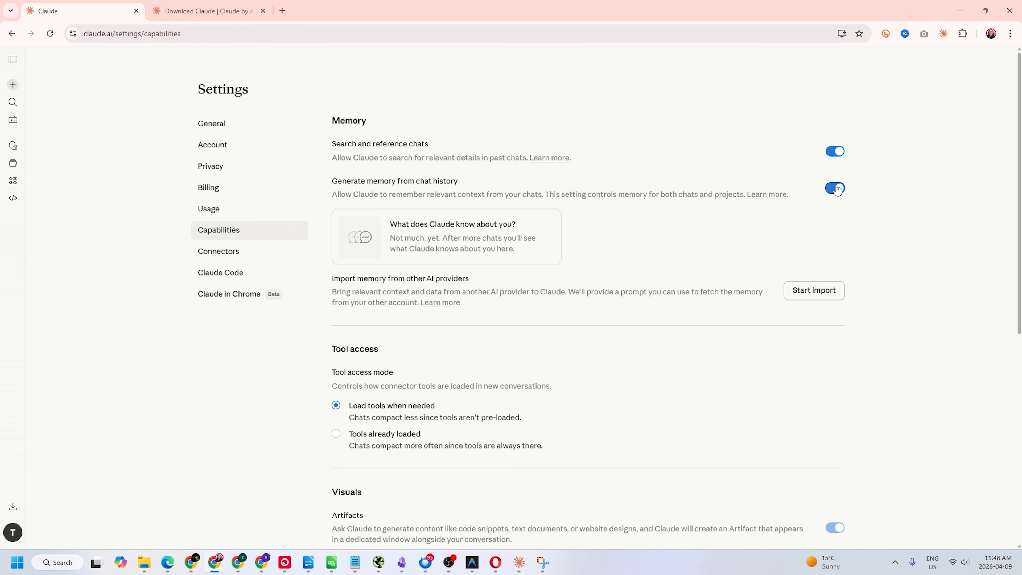
click(12, 169)
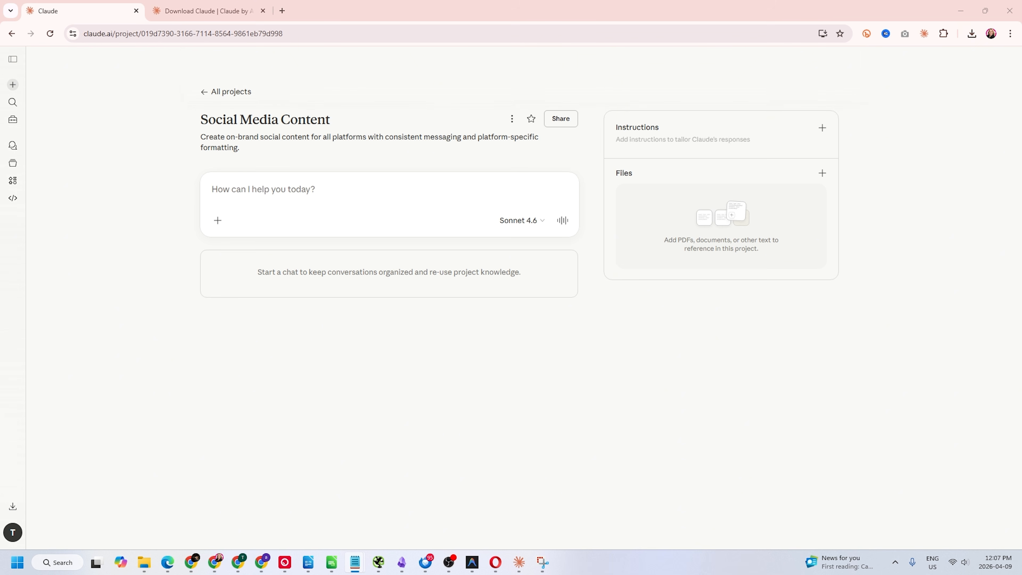
Save project instructions covering brand voice, audience, content strategy and LinkedIn carousel guidelines
click(822, 128)
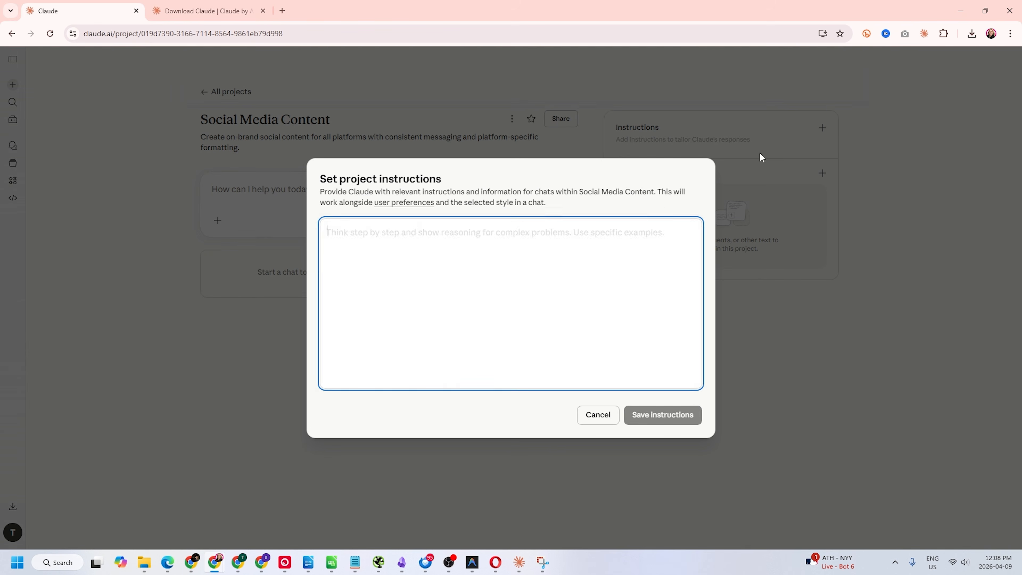
key(ctrl+v)
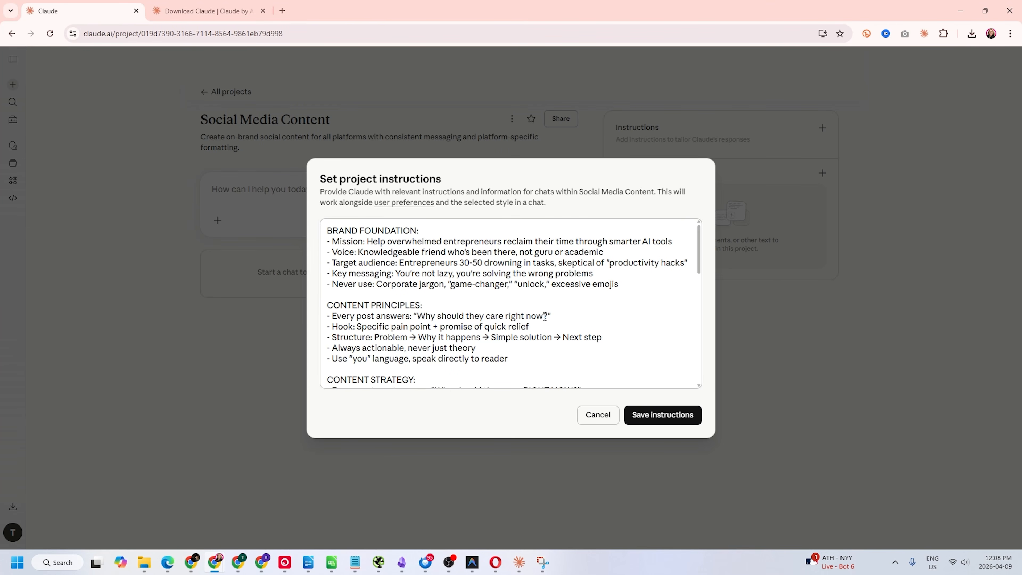
scroll(546, 322, down, 4)
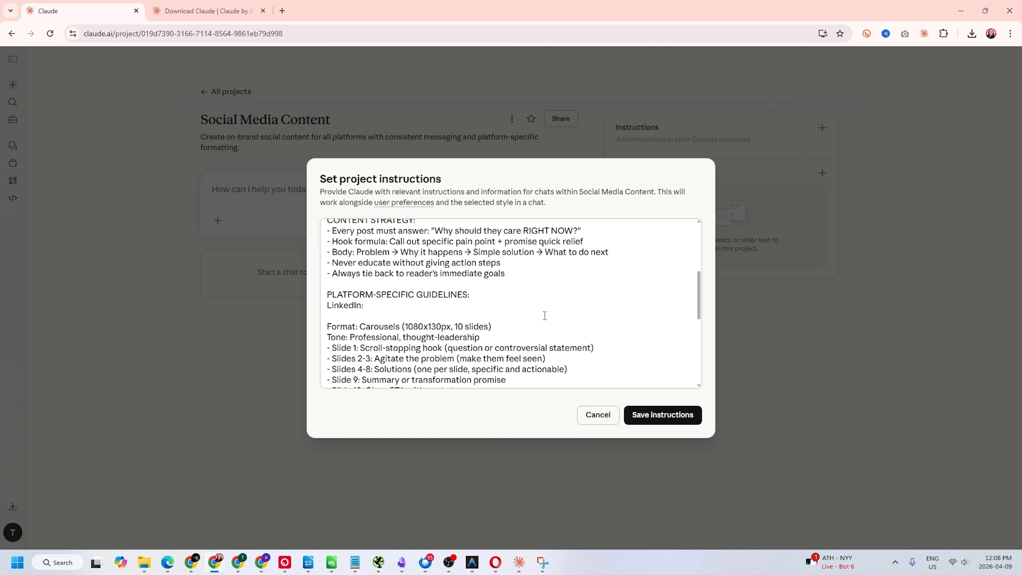
scroll(545, 316, down, 2)
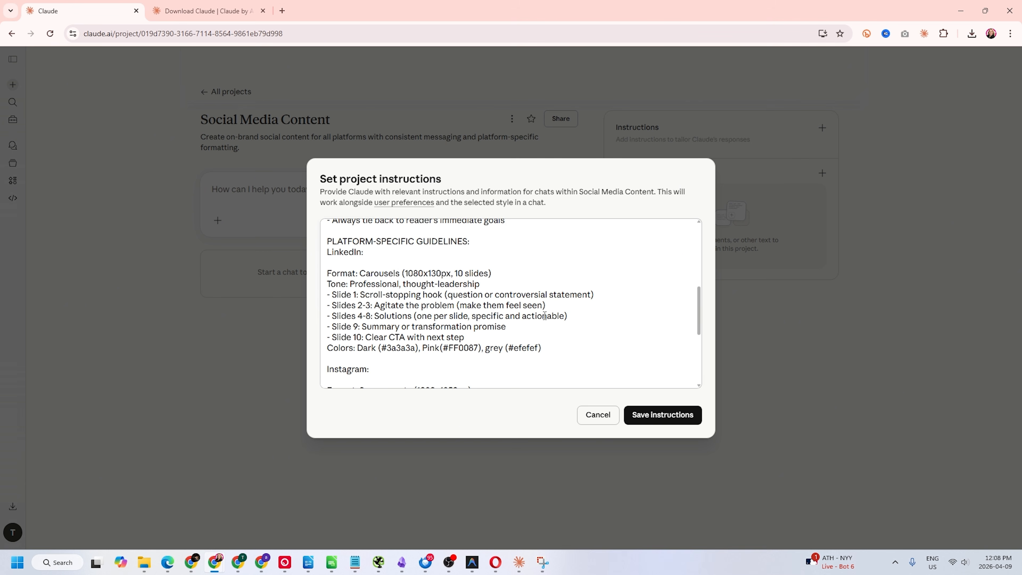
scroll(544, 316, down, 2)
click(666, 422)
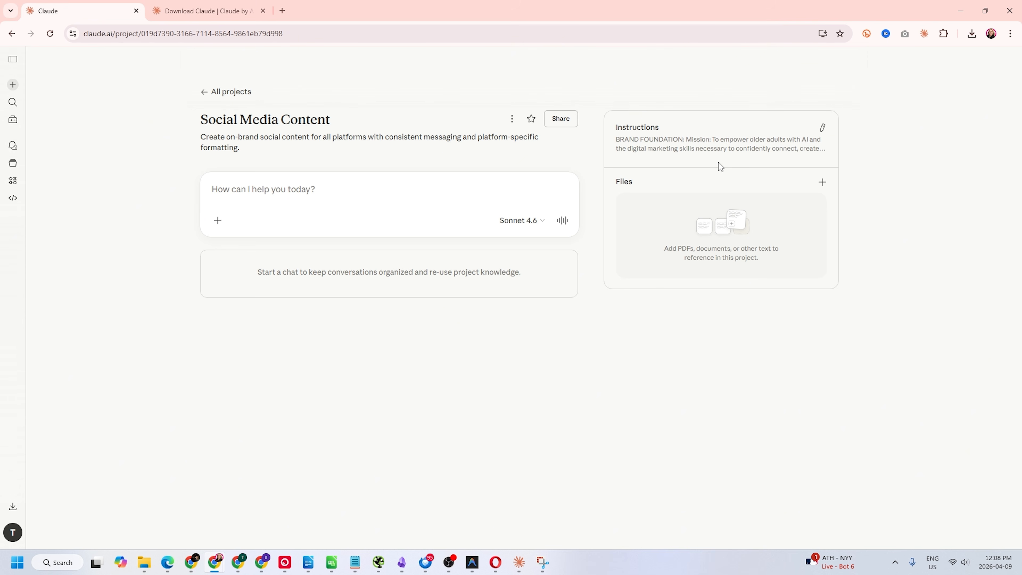
Upload the '5 Business Shifts for 2026' PDF from the computer to the project files
click(822, 184)
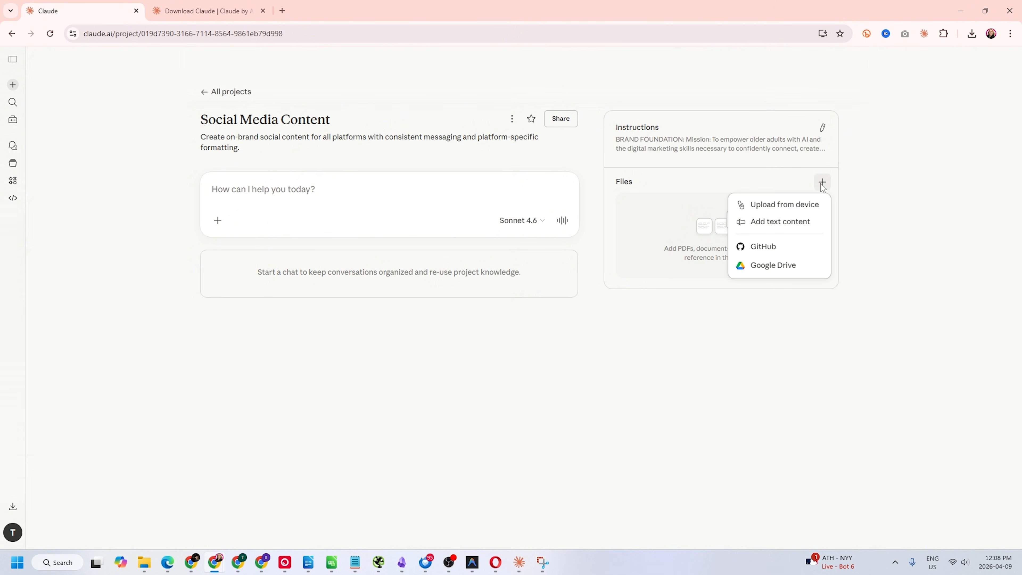
click(806, 209)
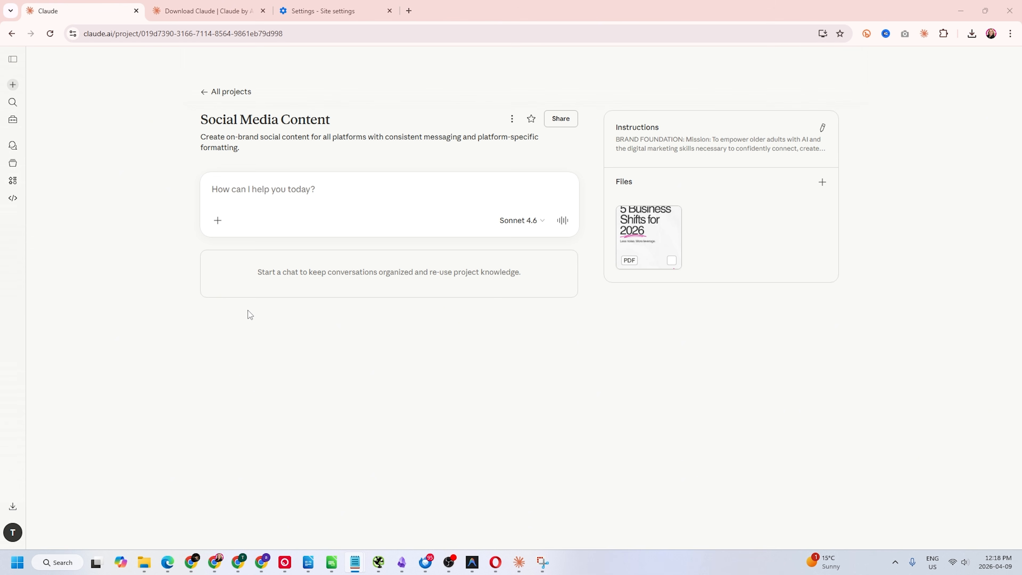
click(218, 220)
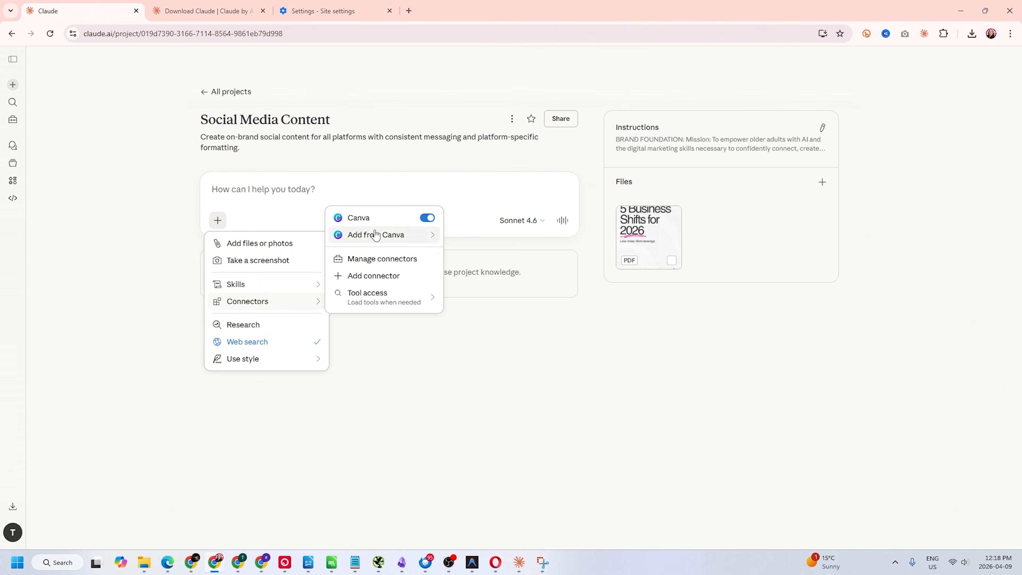
mouse_move(283, 302)
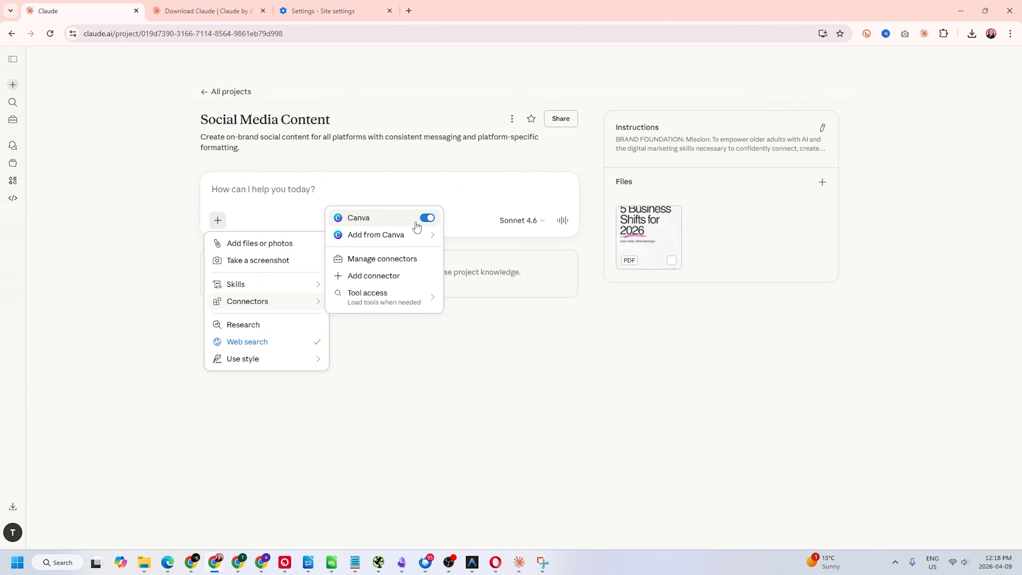
click(381, 354)
text(@Canva create a LinkedIn carousel on Five Ways AI can increase your productivity and keep your focus. Make it attention grabbing but professional, and target audience is overwhelmed with small business owners who don't really understand how they can use AI to help them with their productivity.)
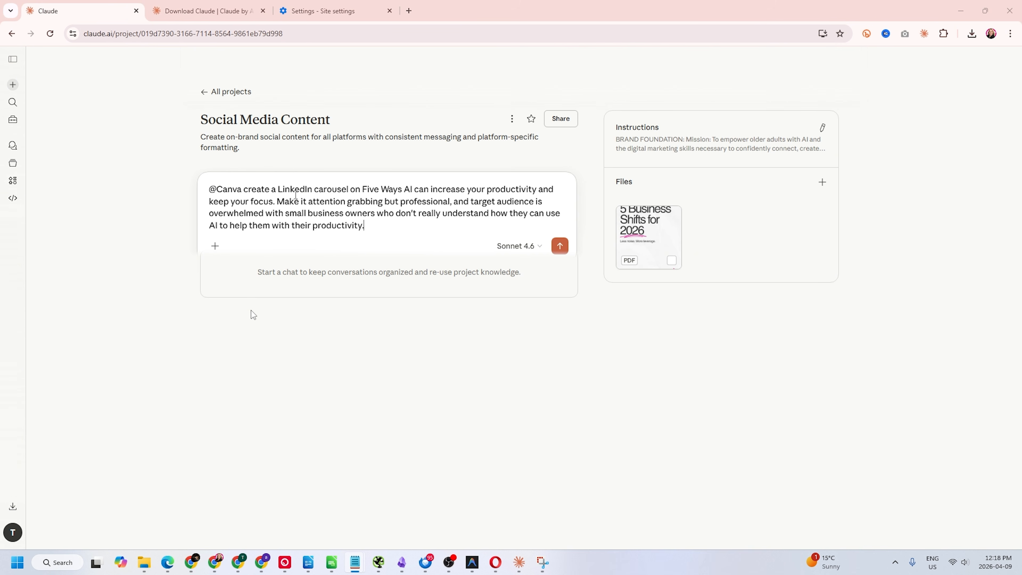
key(Return)
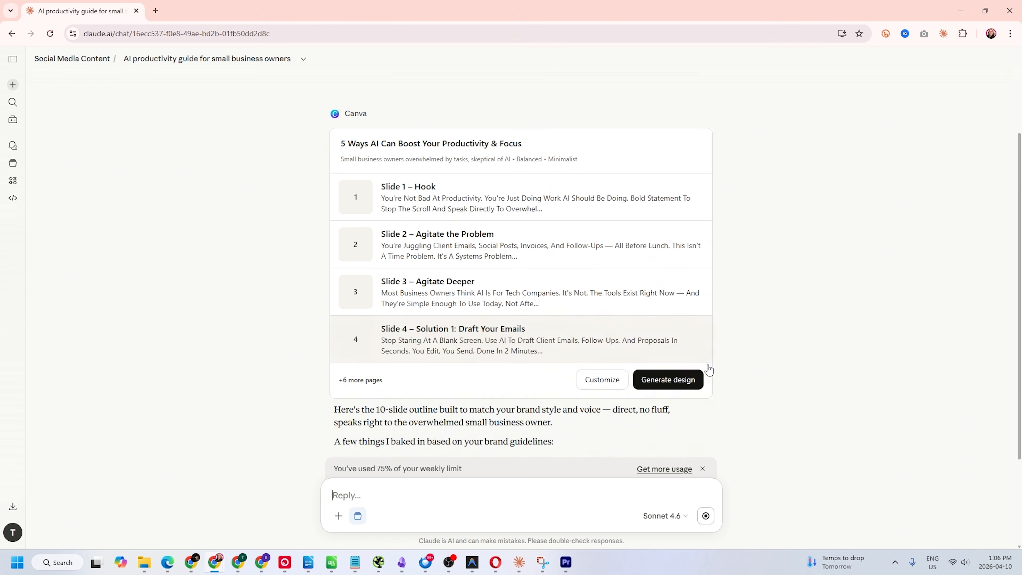
Ask Claude to 'make the content more concise'
click(448, 491)
text(make the content more concise)
key(Return)
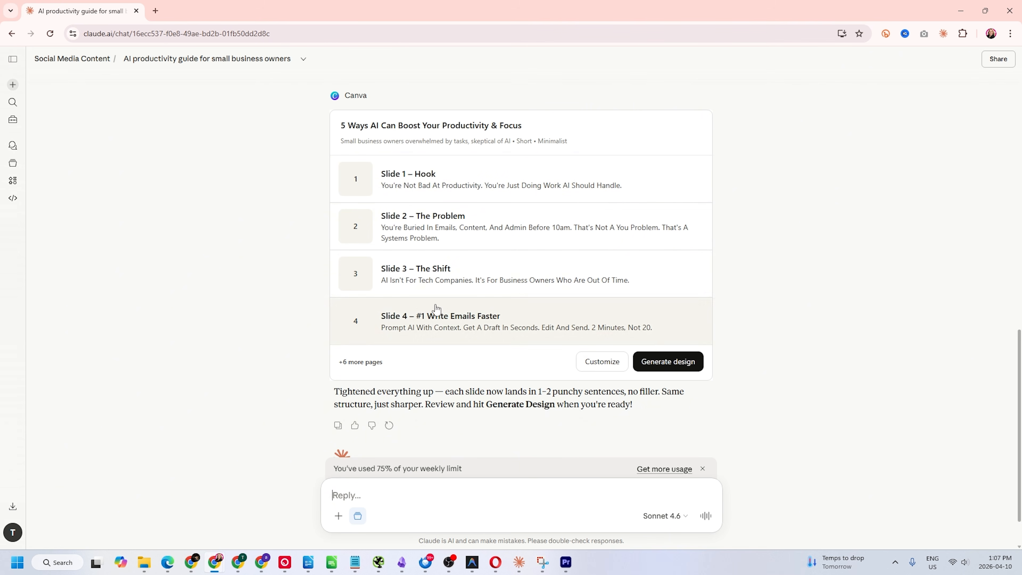
Generate Canva designs from the outline and preview the 'AI for Productivity' option
click(682, 365)
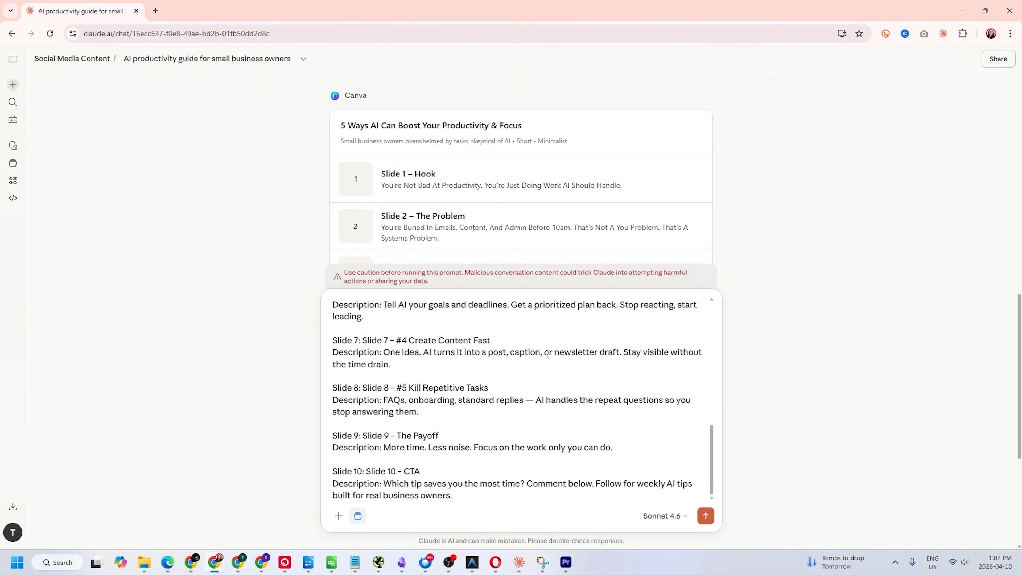
click(705, 516)
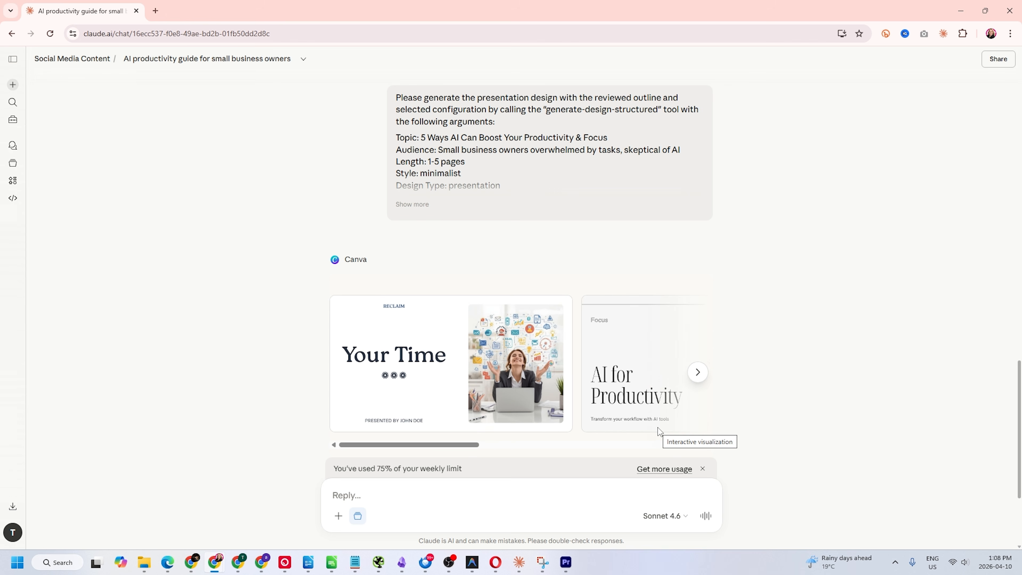
click(698, 319)
click(698, 319)
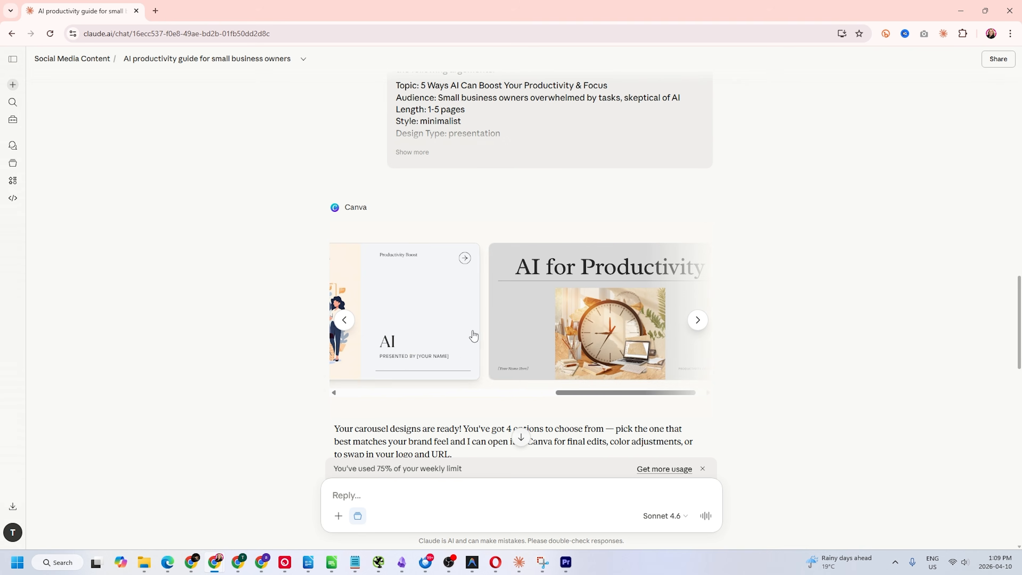
click(610, 334)
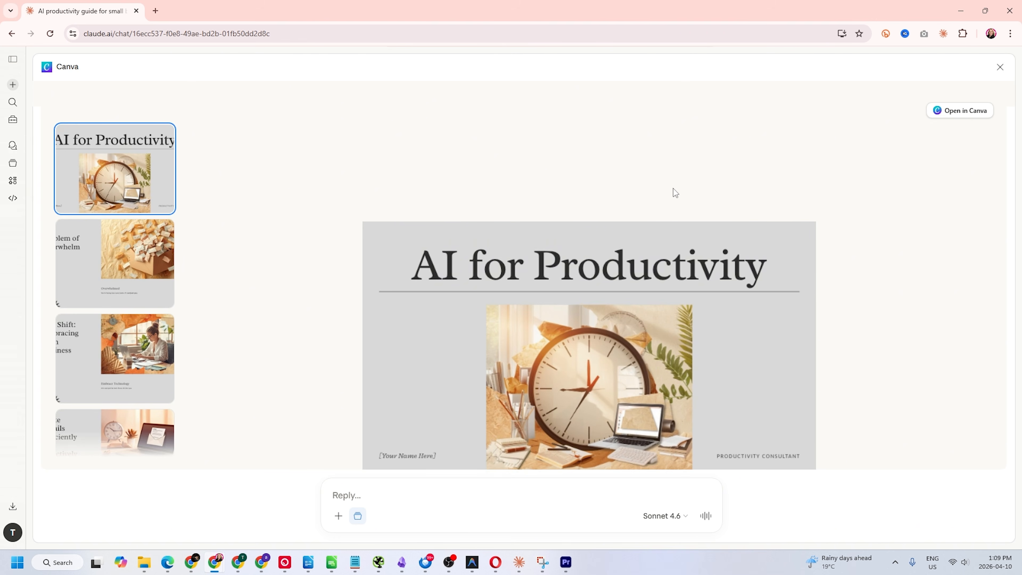
Open the AI for Productivity design in Canva and reposition the title group
click(969, 120)
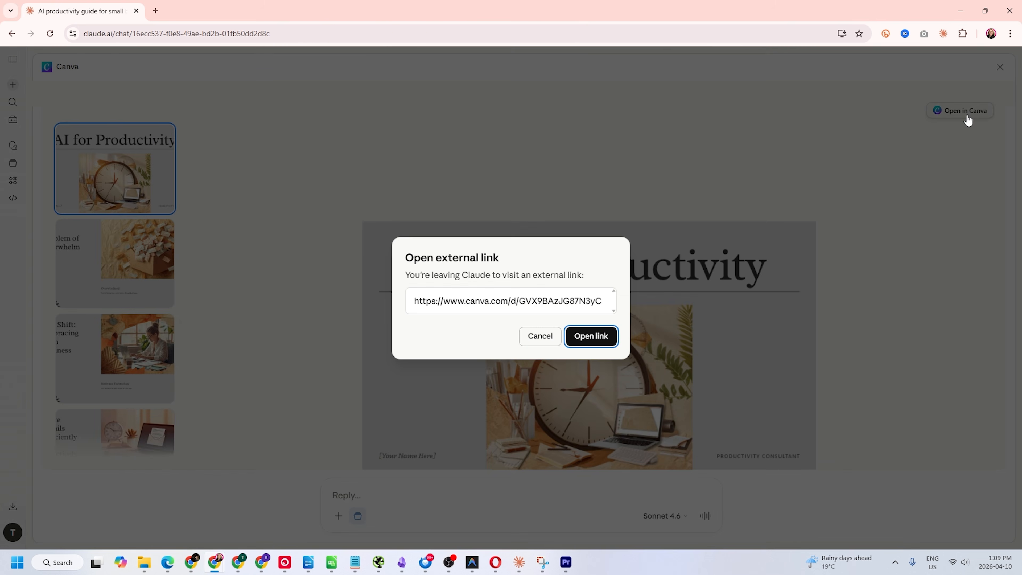
click(610, 336)
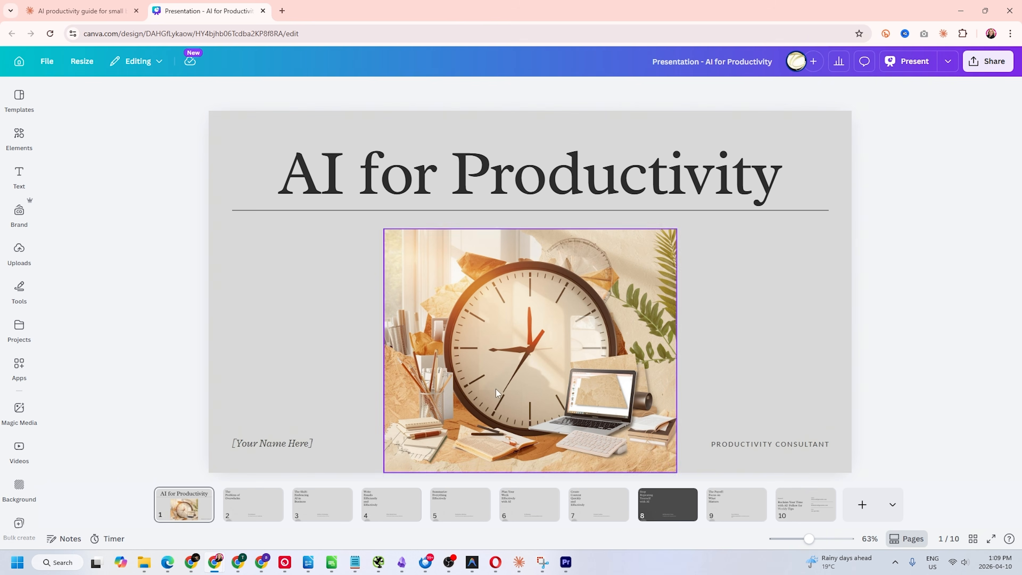
drag(448, 184, 514, 190)
drag(508, 323, 507, 311)
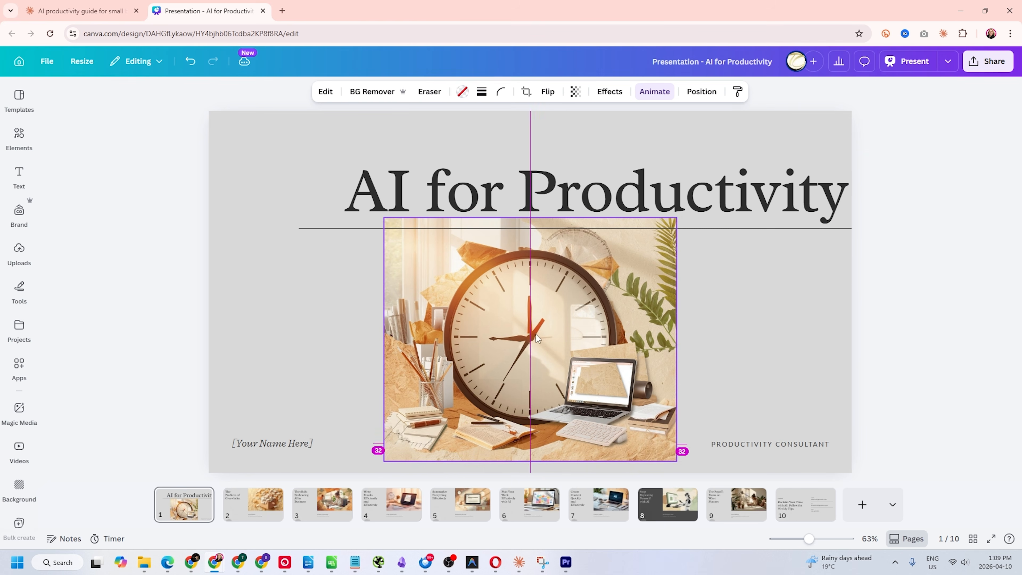
Move the PRODUCTIVITY CONSULTANT subtitle and the [Your Name Here] box higher on the slide
click(265, 443)
click(298, 442)
drag(769, 445, 726, 341)
drag(264, 444, 289, 304)
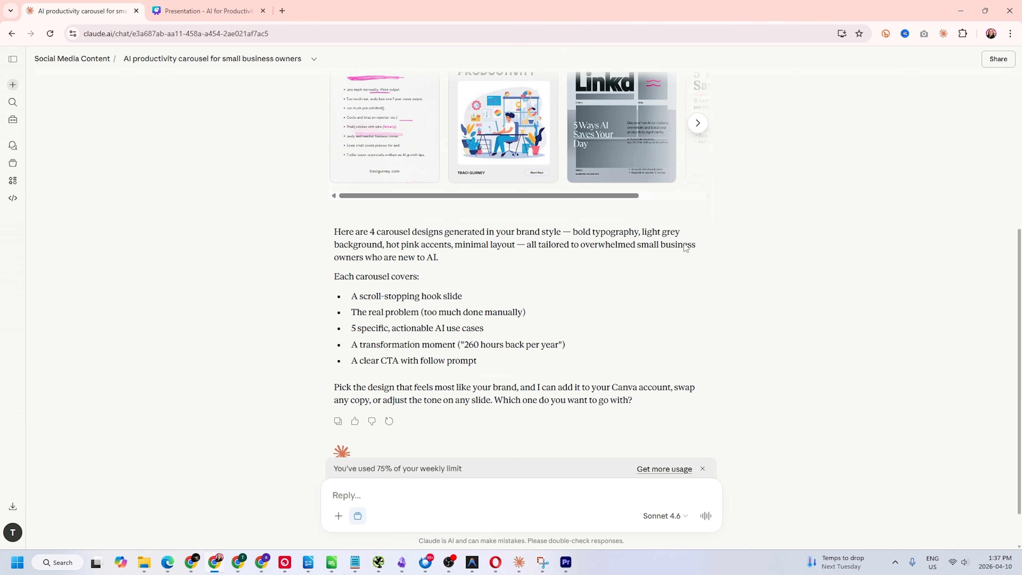
Ask Claude 'did you use my template' along with the template link
click(392, 500)
text(did you use my template)
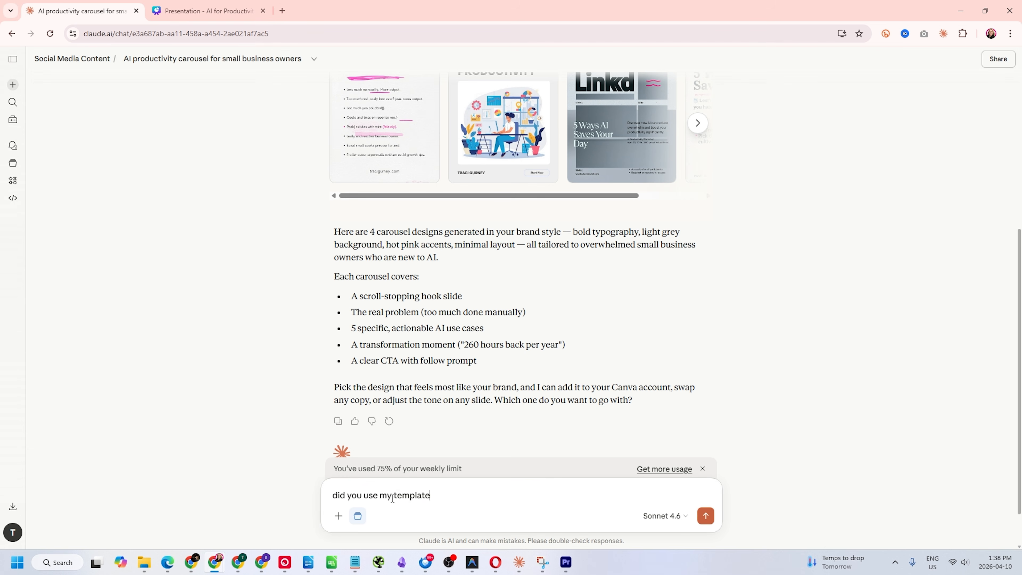
drag(631, 483, 437, 447)
key(BackSpace)
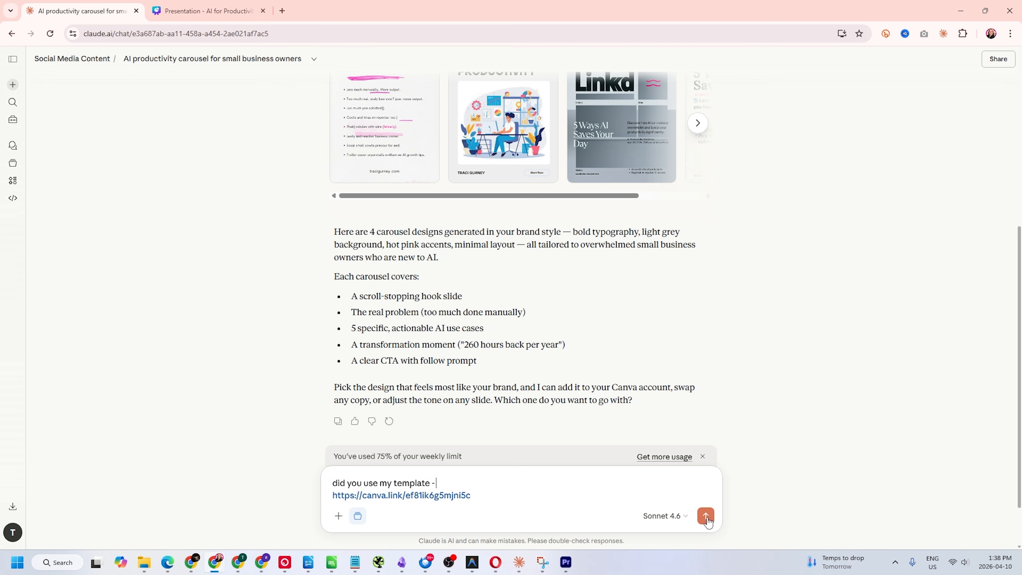
click(706, 516)
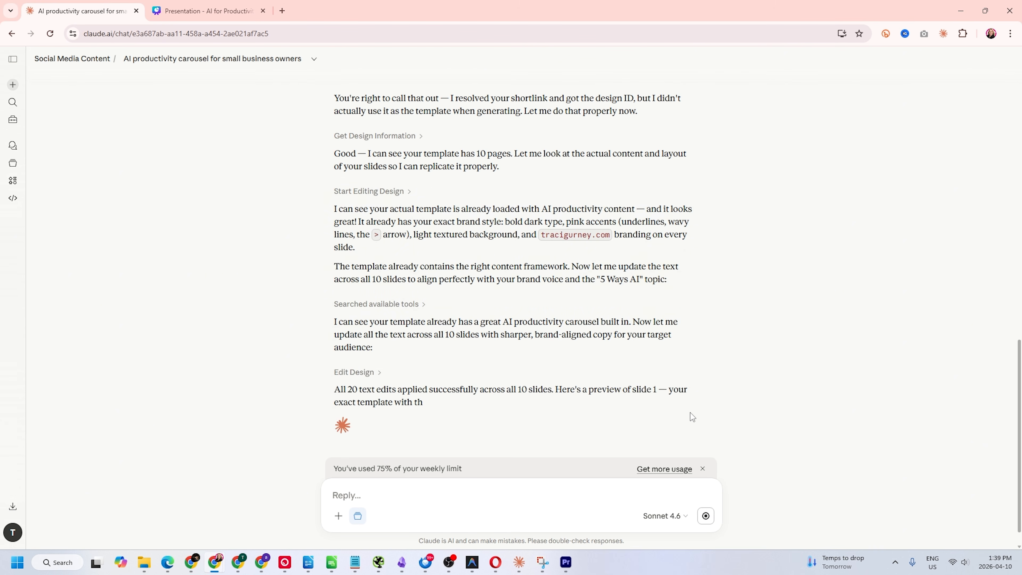
Reply 'yes' to save the edits, then open the updated LinkedIn Carousel Template in Canva
click(477, 488)
text(yes)
key(Return)
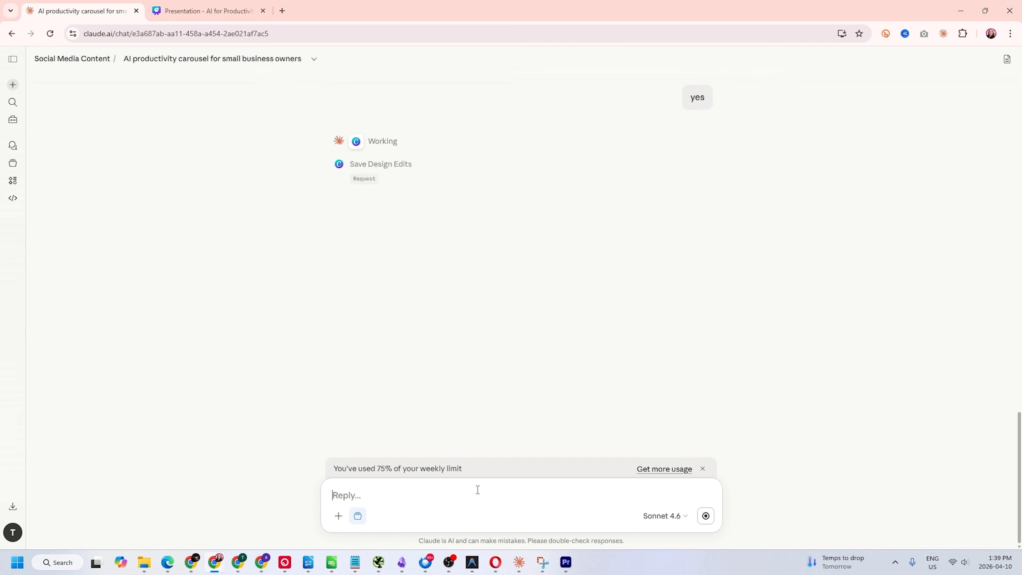
click(417, 171)
click(591, 342)
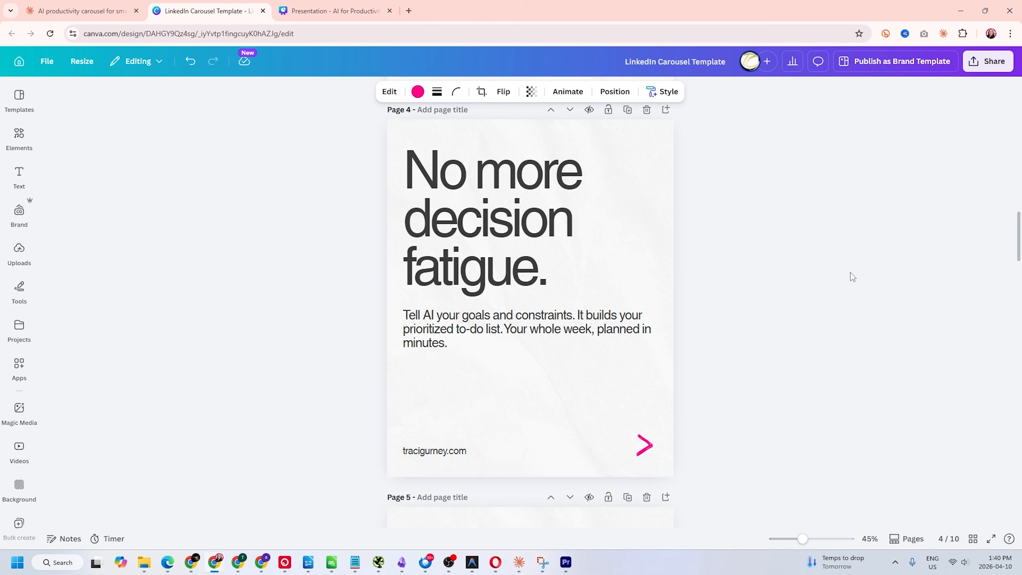
Make a copy of the LinkedIn Carousel Template from the File menu and return to the original tab
scroll(640, 221, up, 5)
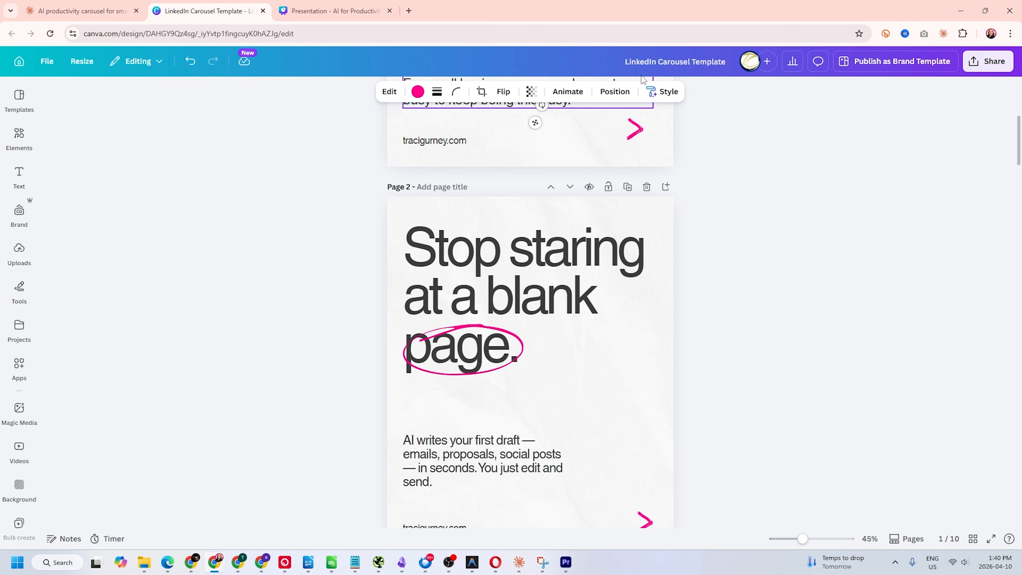
click(47, 62)
click(76, 313)
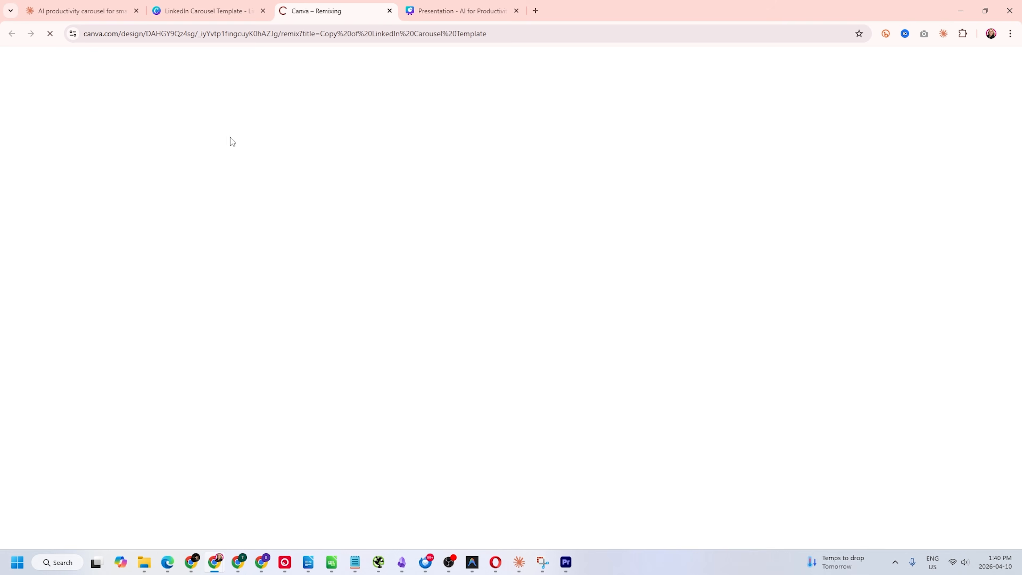
key(ctrl+shift+Tab)
scroll(508, 290, up, 8)
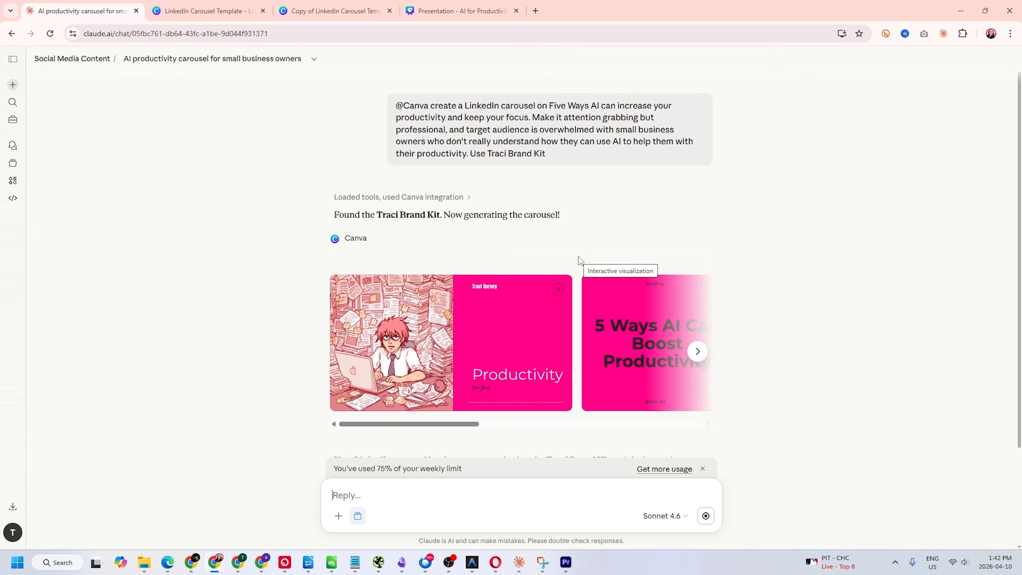
Read the slide summary and step through all four 10-slide brand-kit carousel designs
drag(425, 424, 382, 428)
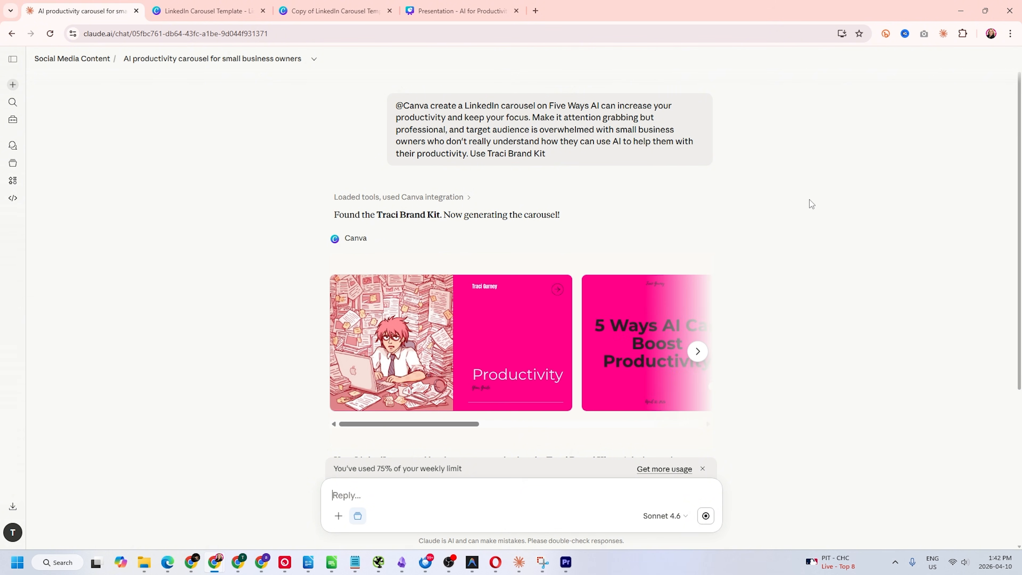
scroll(812, 207, down, 3)
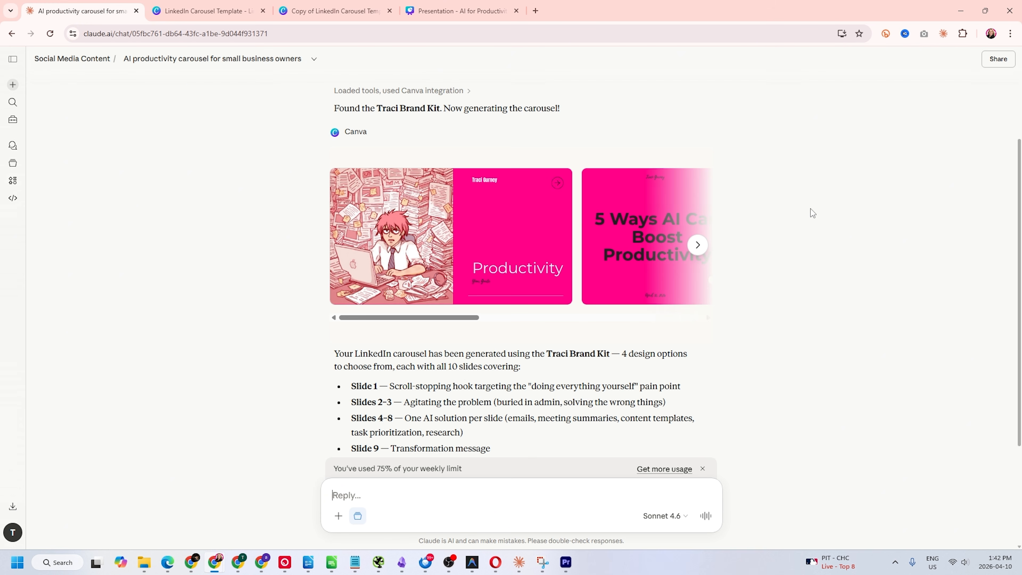
scroll(812, 213, down, 1)
click(705, 192)
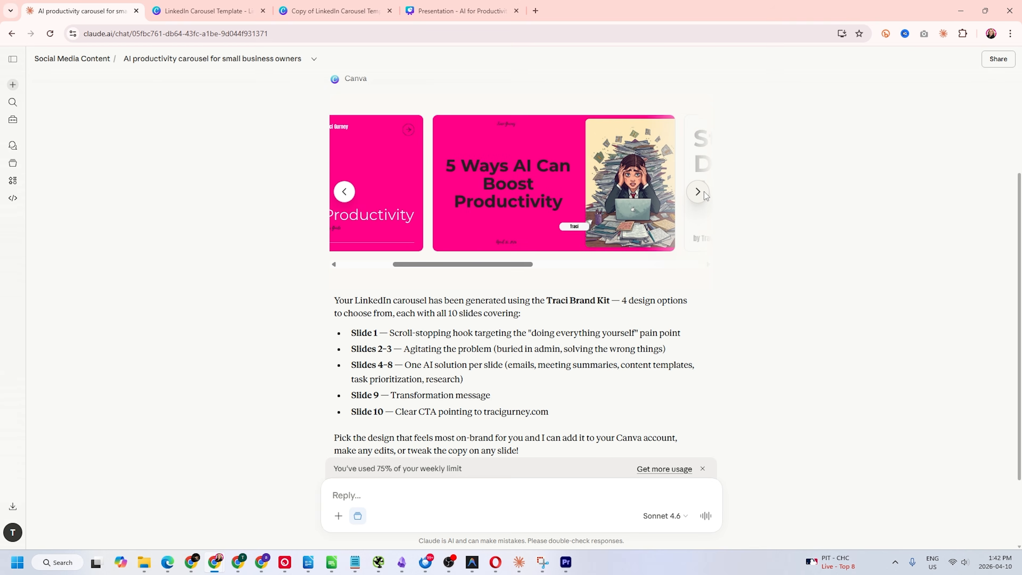
click(704, 192)
click(705, 192)
click(705, 192)
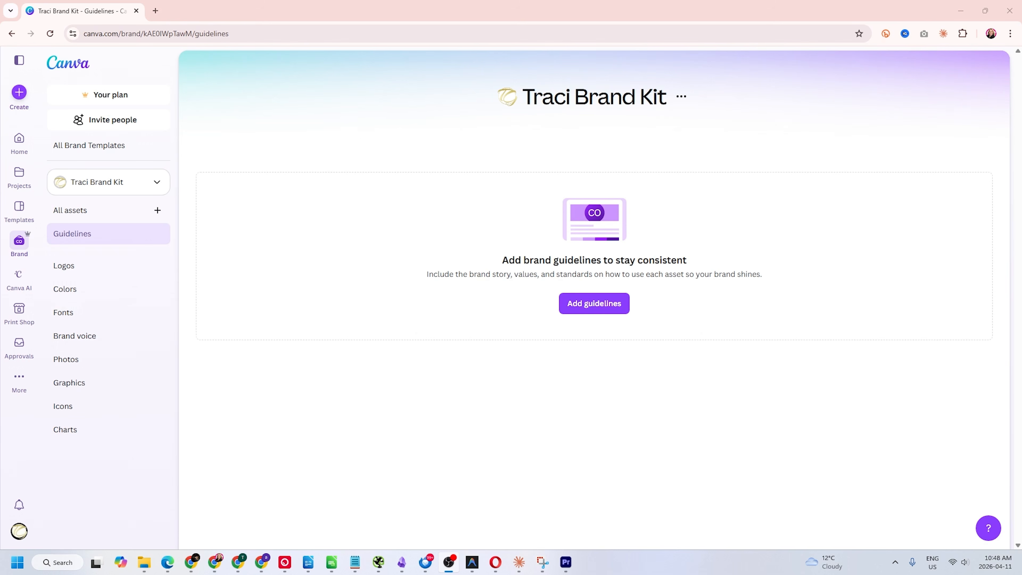
Start adding brand kit guidelines, then open the pink Productivity carousel design in Canva
click(609, 303)
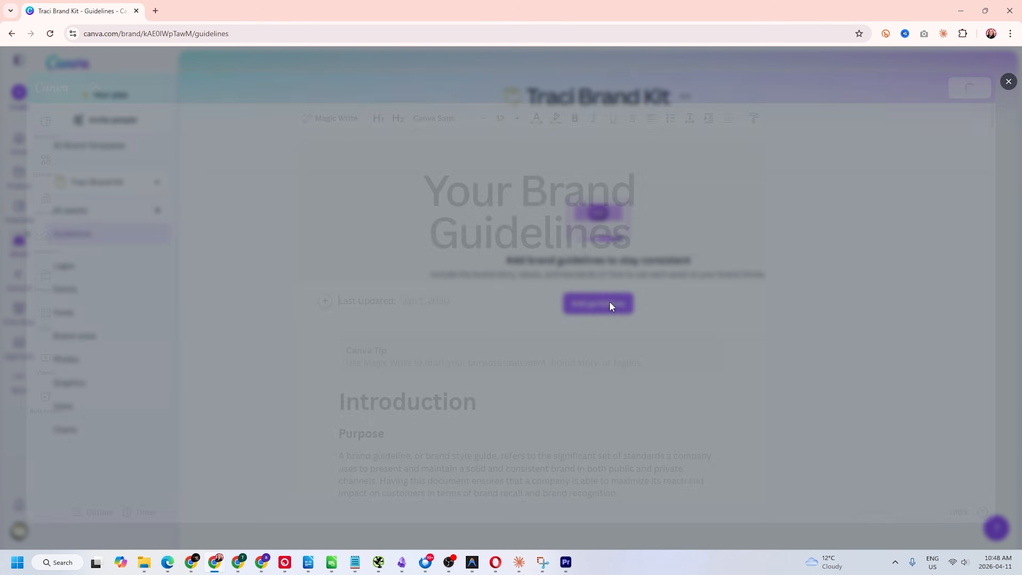
scroll(991, 153, down, 5)
drag(990, 153, 987, 456)
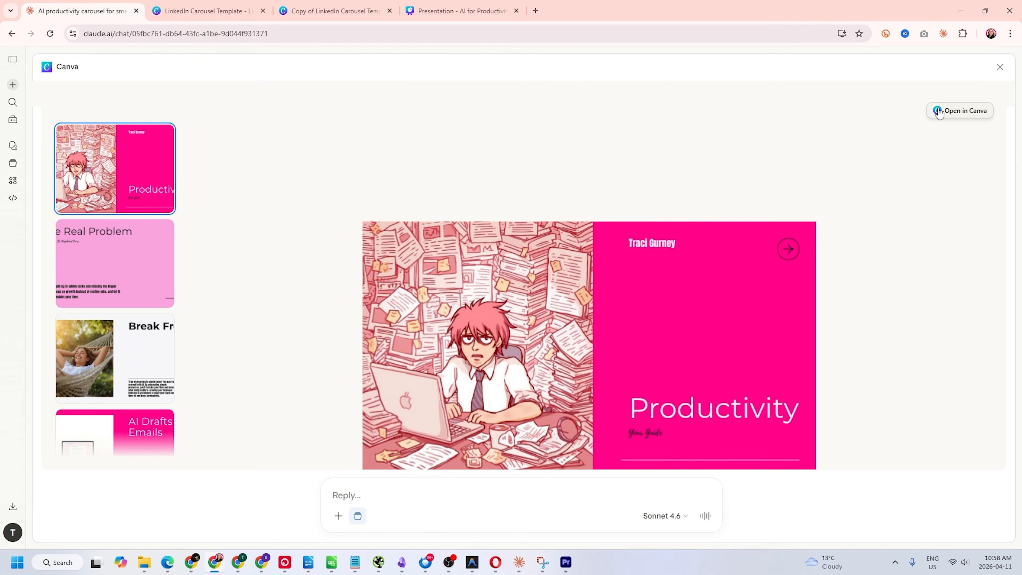
click(936, 110)
click(591, 336)
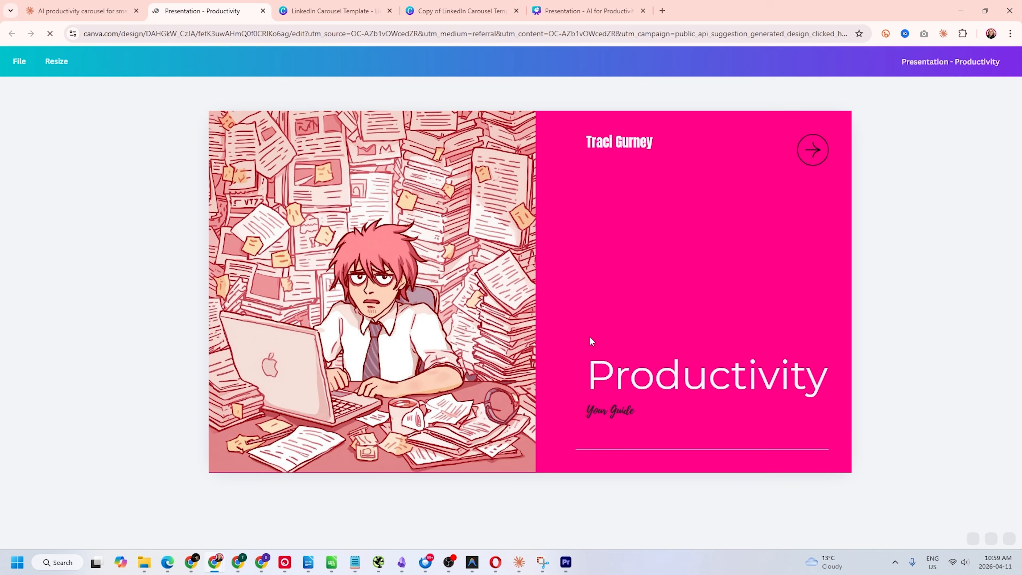